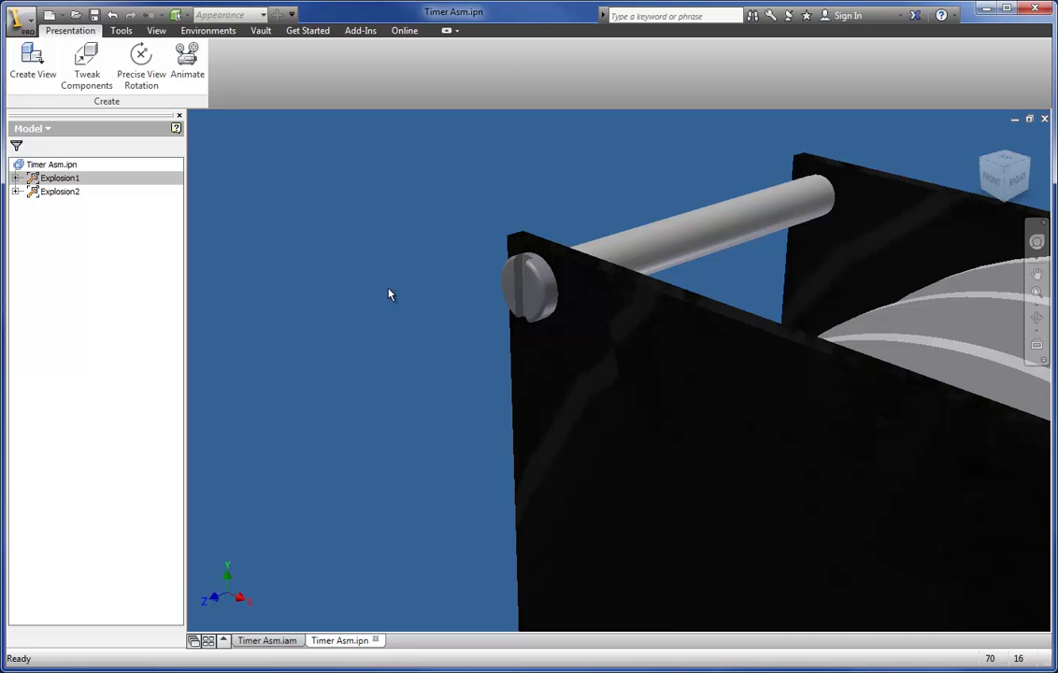
- Tweak the screw 0.3125 along Z, using the panel face for direction, pulling it out of the plate
{"action": "left_click", "coordinate": [87, 63]}
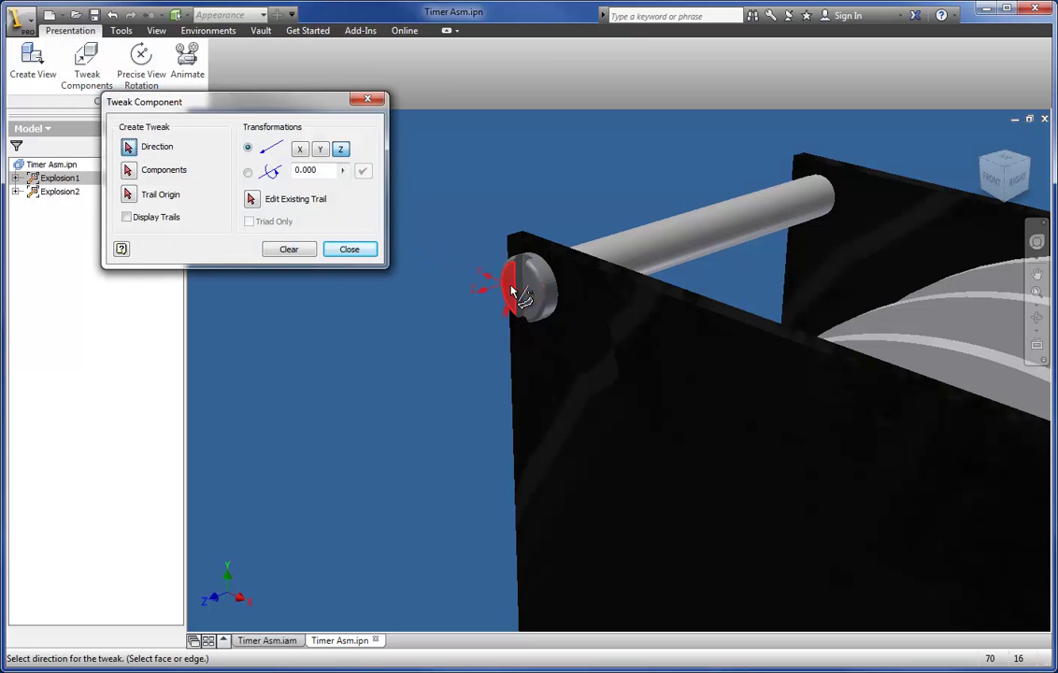
{"action": "left_click", "coordinate": [542, 368]}
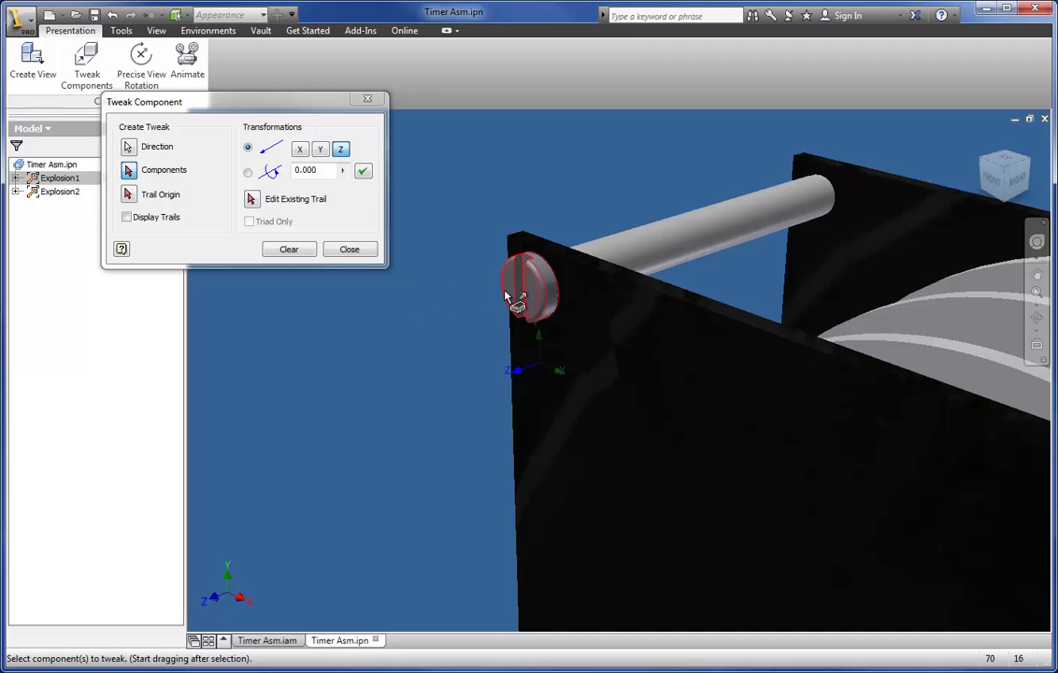
{"action": "left_click", "coordinate": [514, 297]}
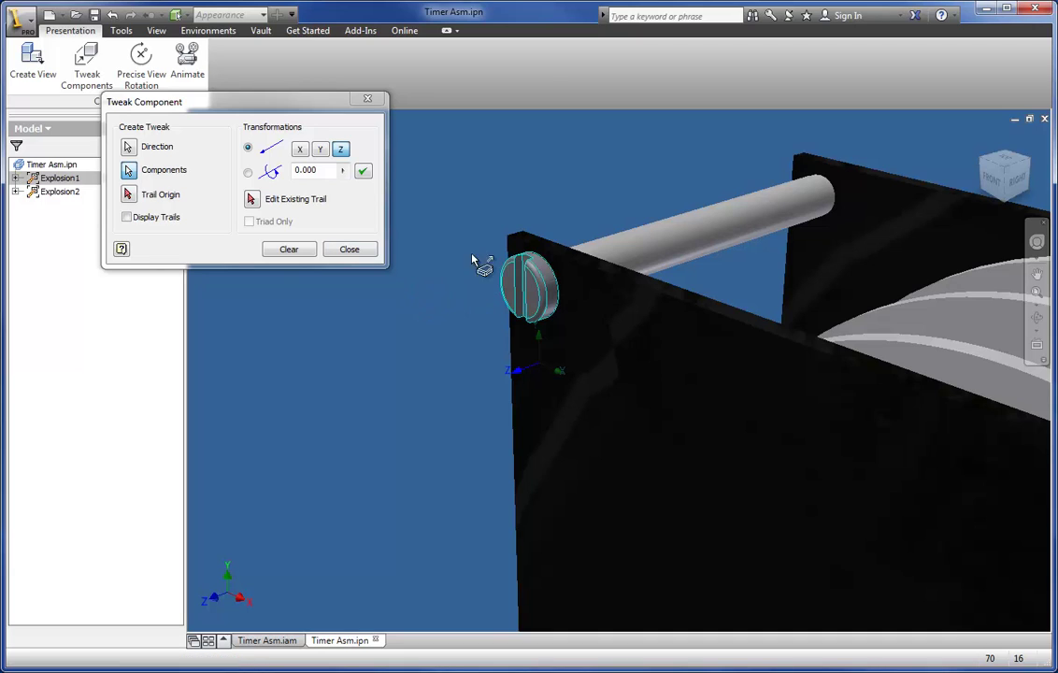
{"action": "left_click", "coordinate": [339, 150]}
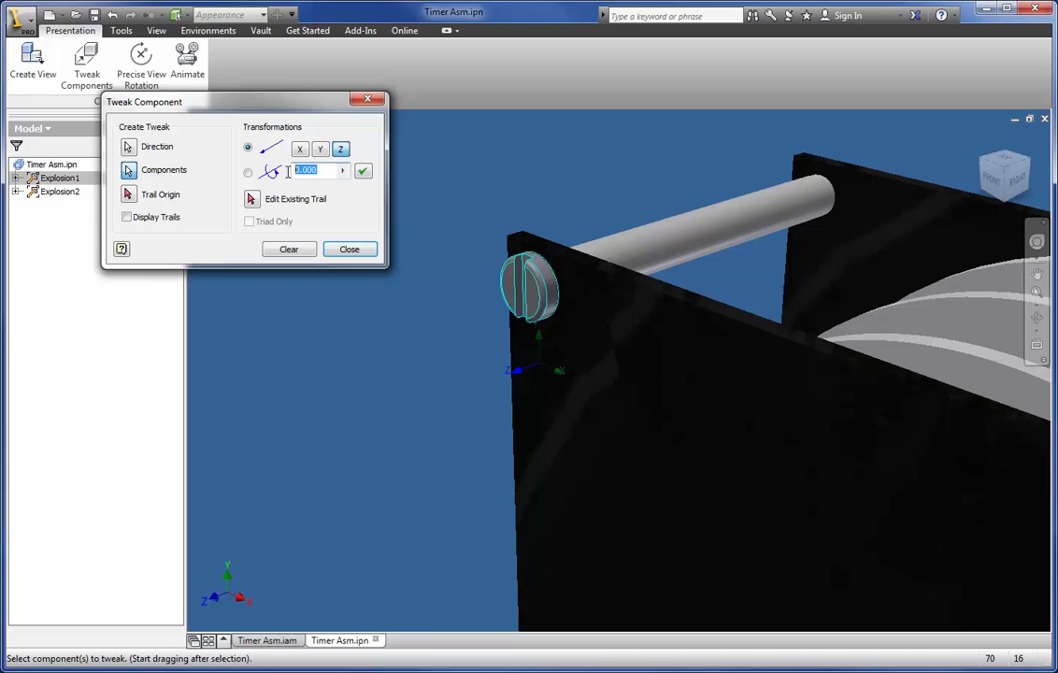
{"action": "key", "text": "BackSpace"}
{"action": "type", "text": ".3125"}
{"action": "left_click", "coordinate": [363, 175]}
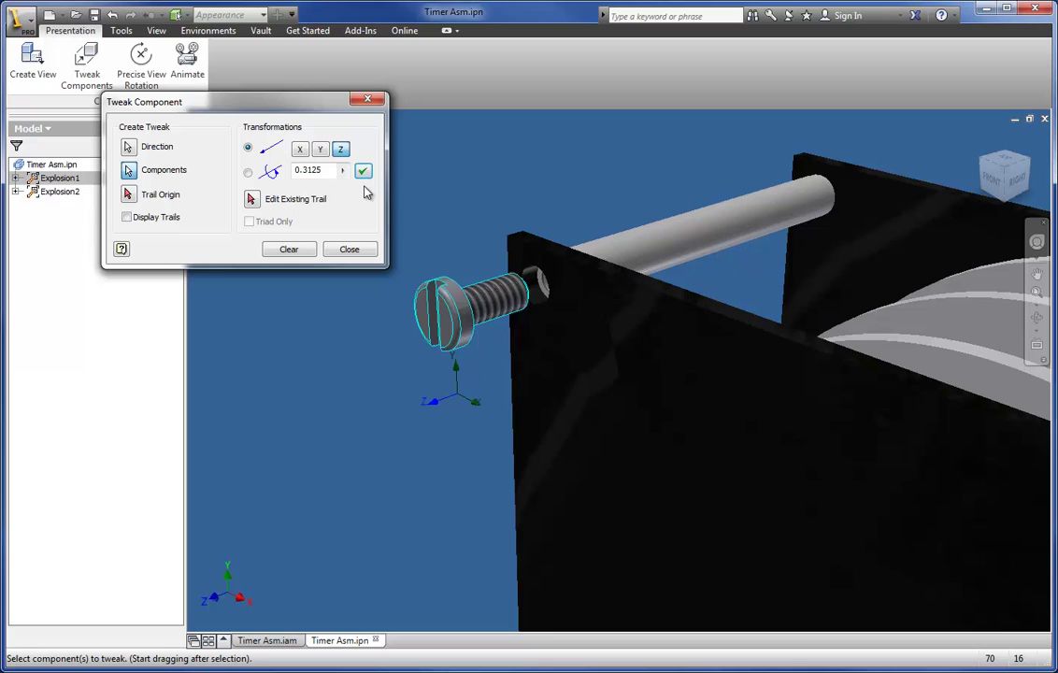
- Rotate the screw -390 about its own axis, then close the Tweak Component dialog
{"action": "left_click", "coordinate": [289, 250]}
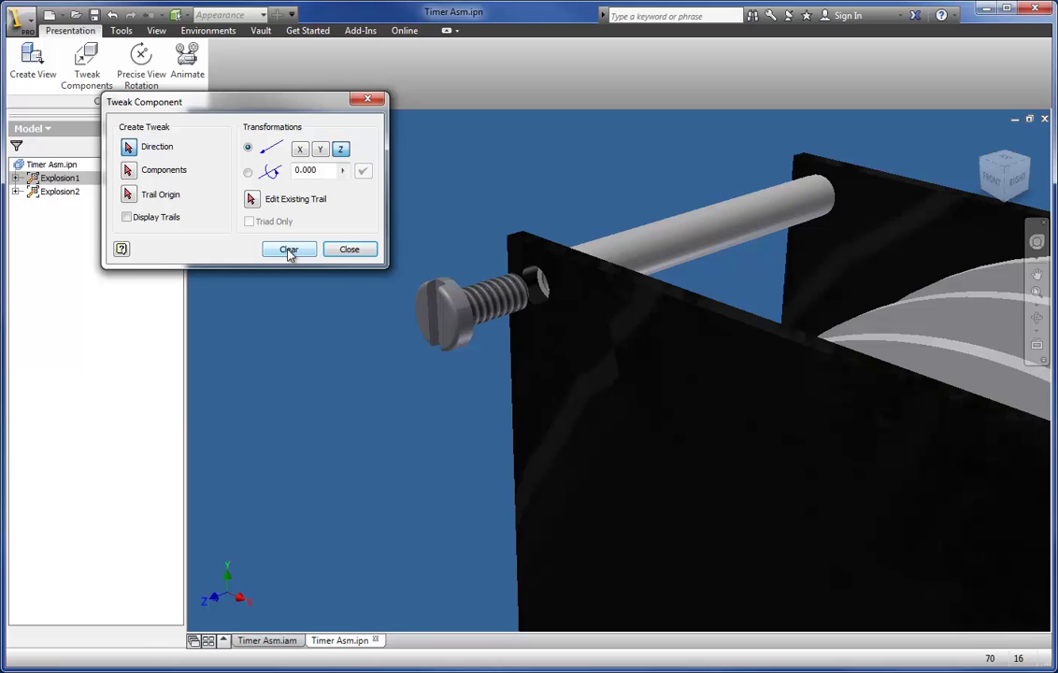
{"action": "left_click", "coordinate": [479, 302]}
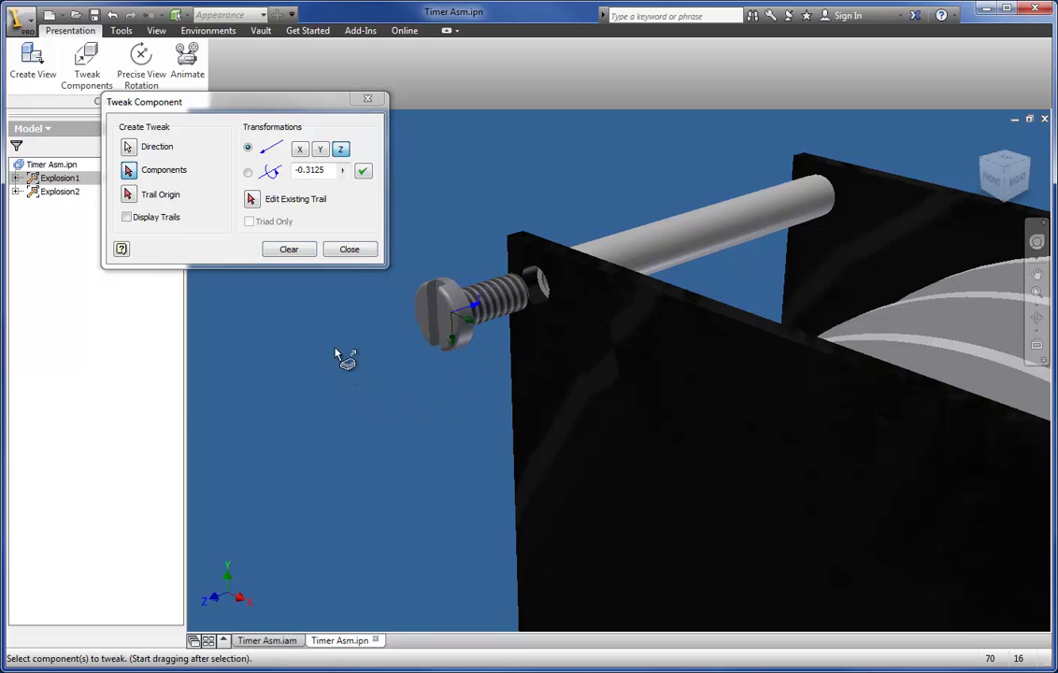
{"action": "left_click", "coordinate": [249, 174]}
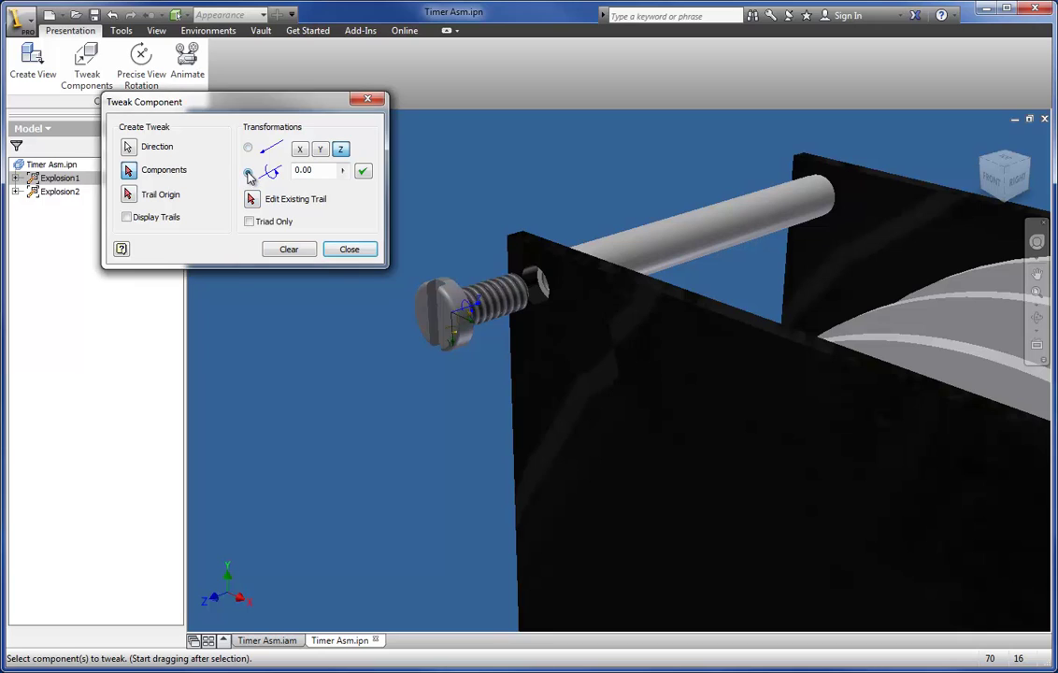
{"action": "left_click_drag", "start_coordinate": [318, 172], "coordinate": [290, 181]}
{"action": "type", "text": "-"}
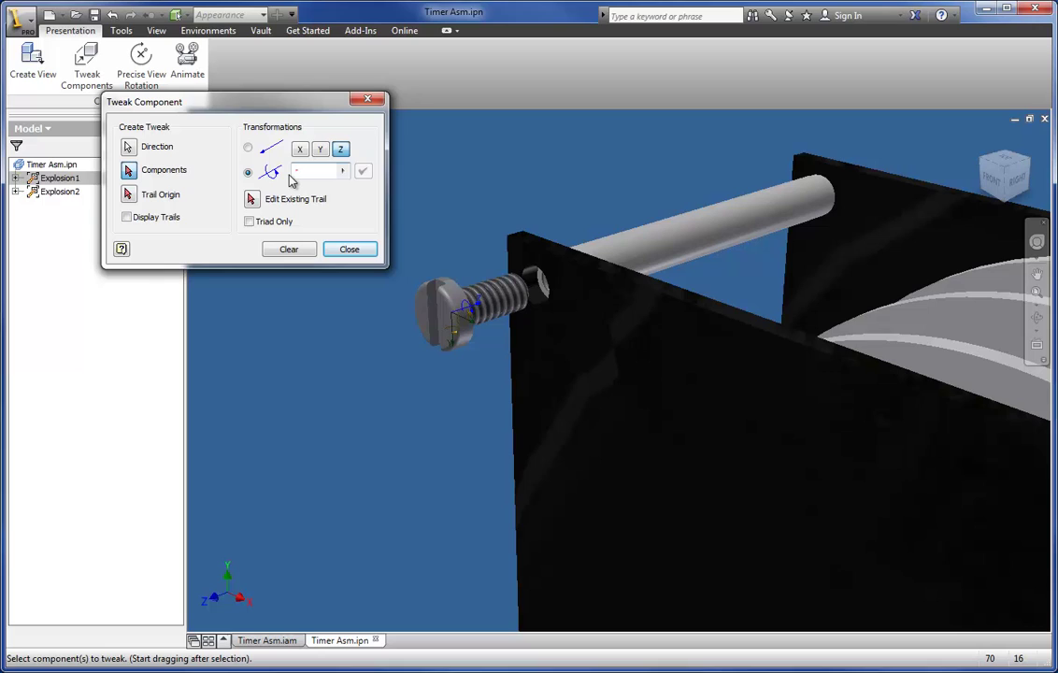
{"action": "type", "text": "390"}
{"action": "left_click", "coordinate": [363, 173]}
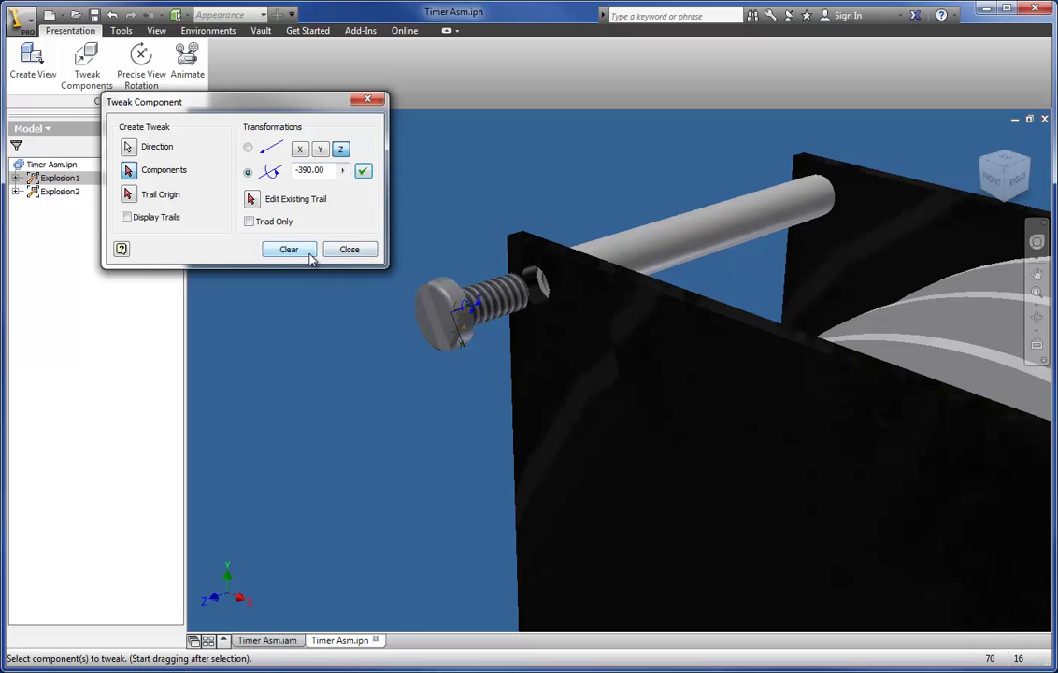
{"action": "left_click", "coordinate": [349, 249]}
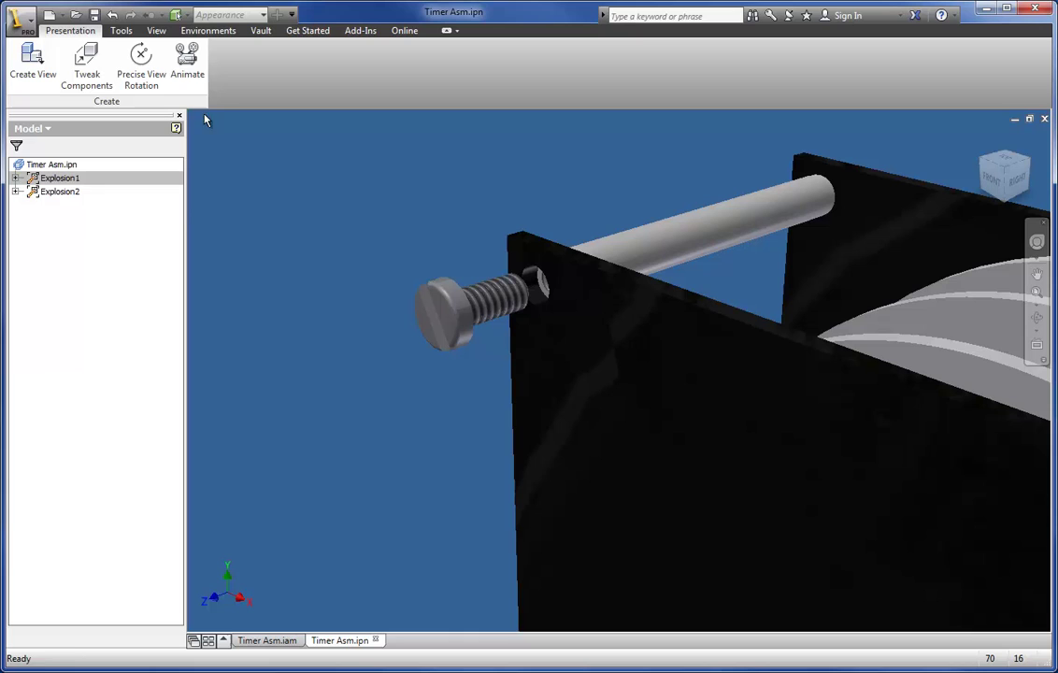
{"action": "left_click", "coordinate": [188, 64]}
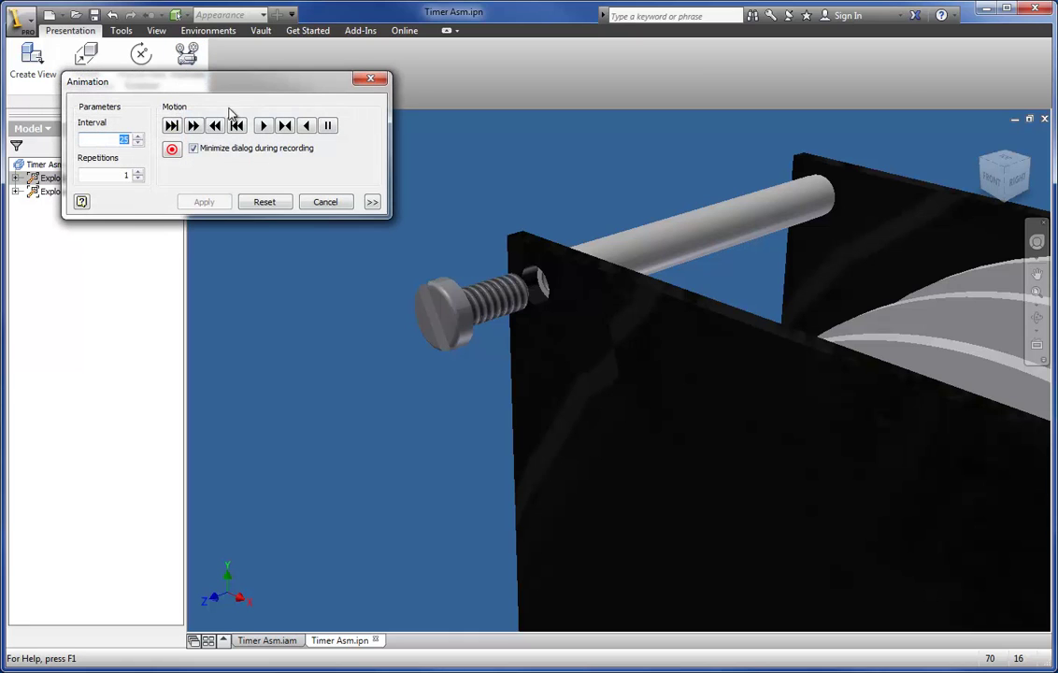
{"action": "left_click", "coordinate": [262, 126]}
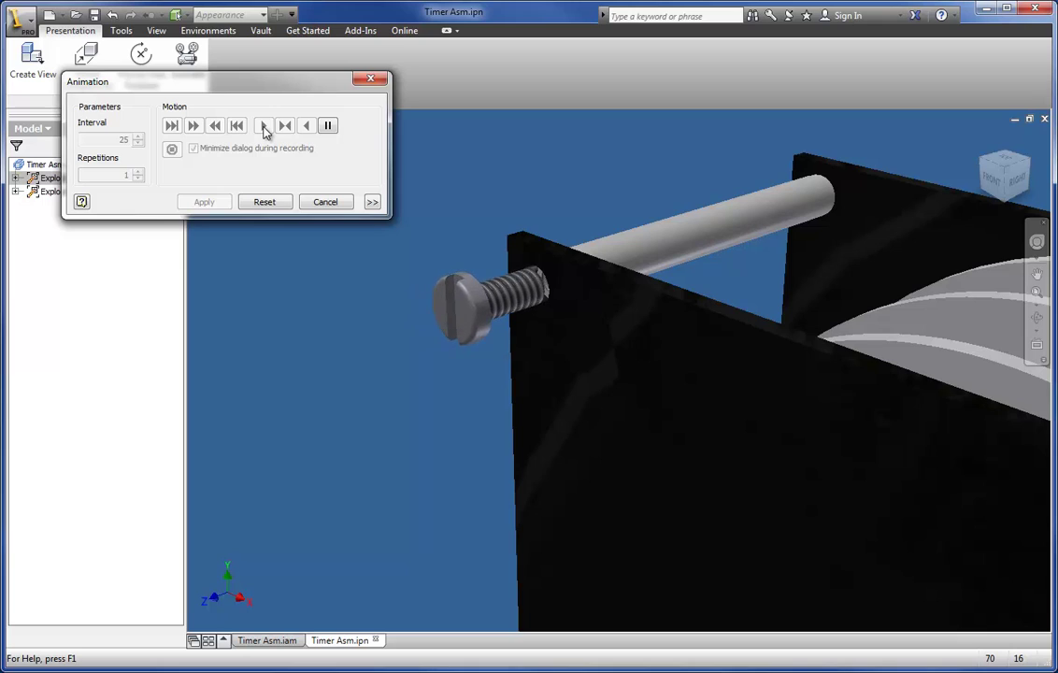
{"action": "left_click", "coordinate": [322, 202]}
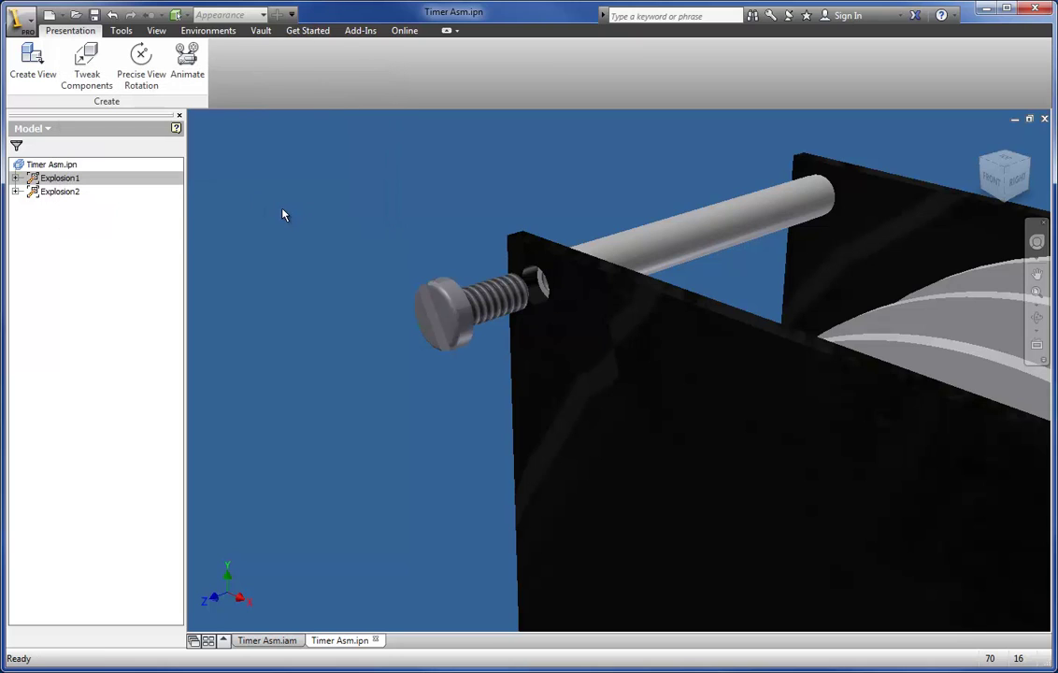
- Expand Explosion2 and Task1, and set Sequence1's interval from 25 to 12 in the sequence editor
{"action": "left_click", "coordinate": [17, 147]}
{"action": "left_click", "coordinate": [15, 191]}
{"action": "left_click", "coordinate": [31, 205]}
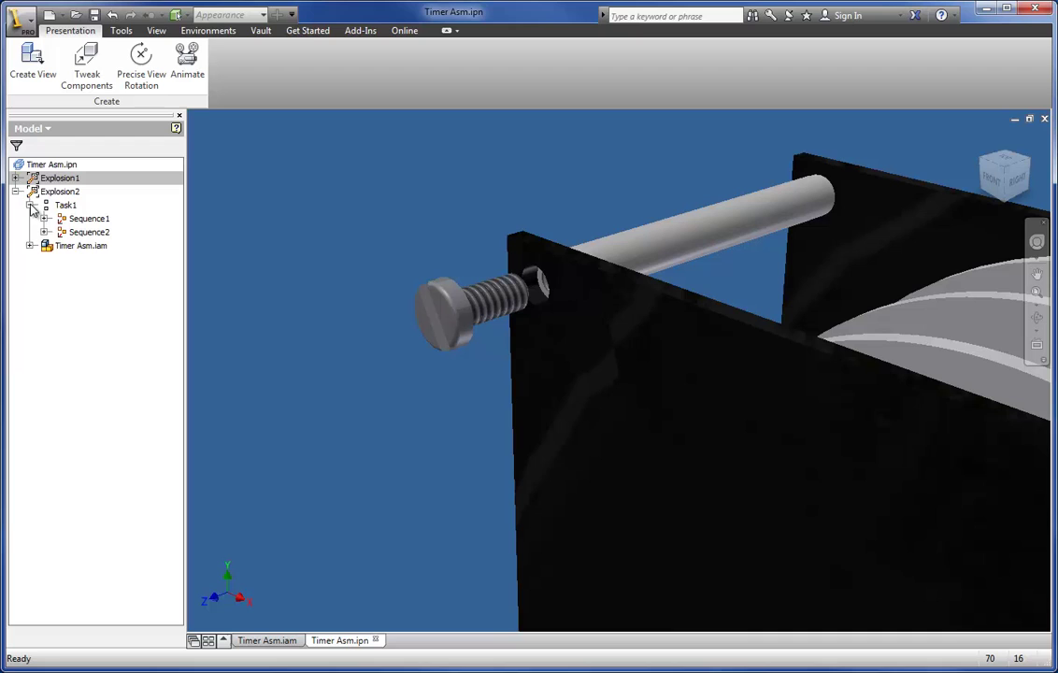
{"action": "left_click", "coordinate": [88, 220]}
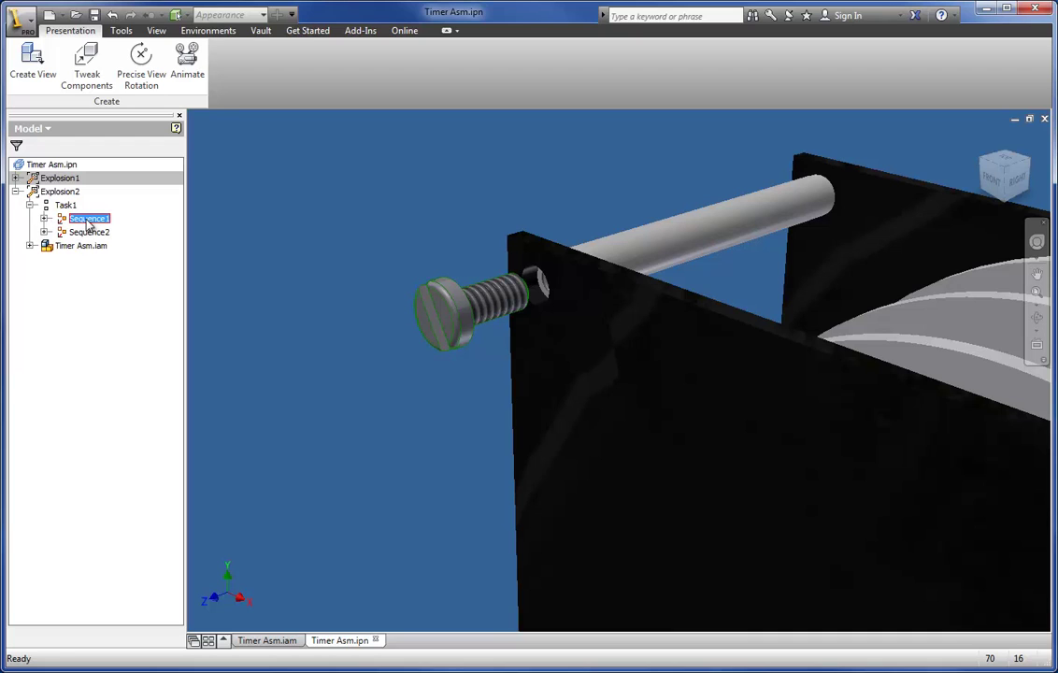
{"action": "right_click", "coordinate": [88, 220]}
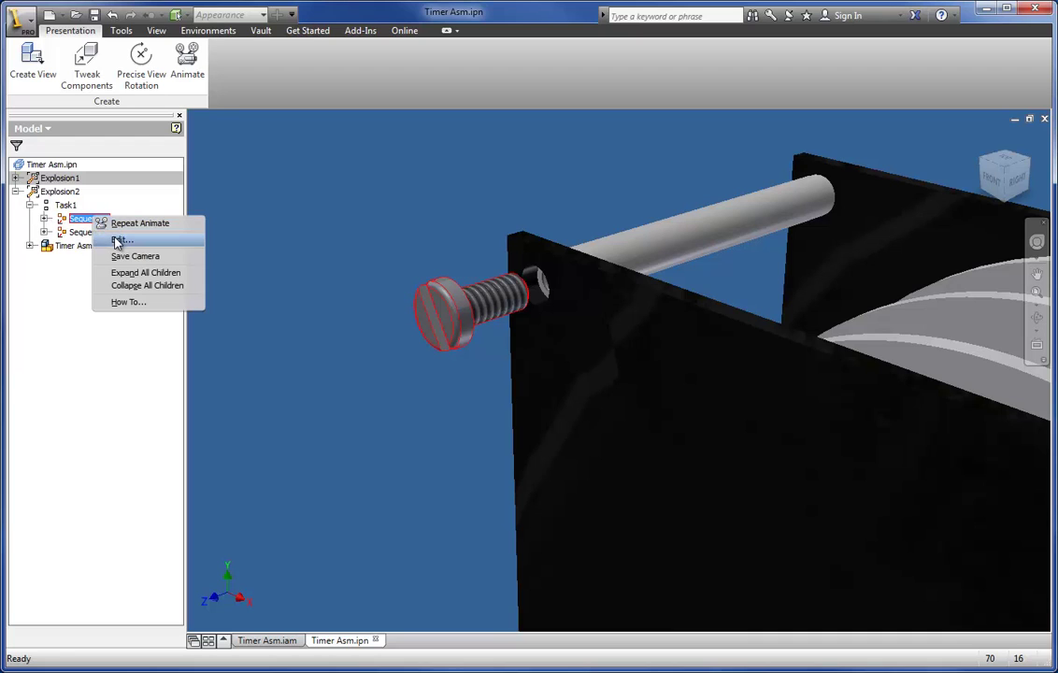
{"action": "left_click", "coordinate": [112, 237]}
{"action": "left_click_drag", "start_coordinate": [989, 227], "coordinate": [225, 113]}
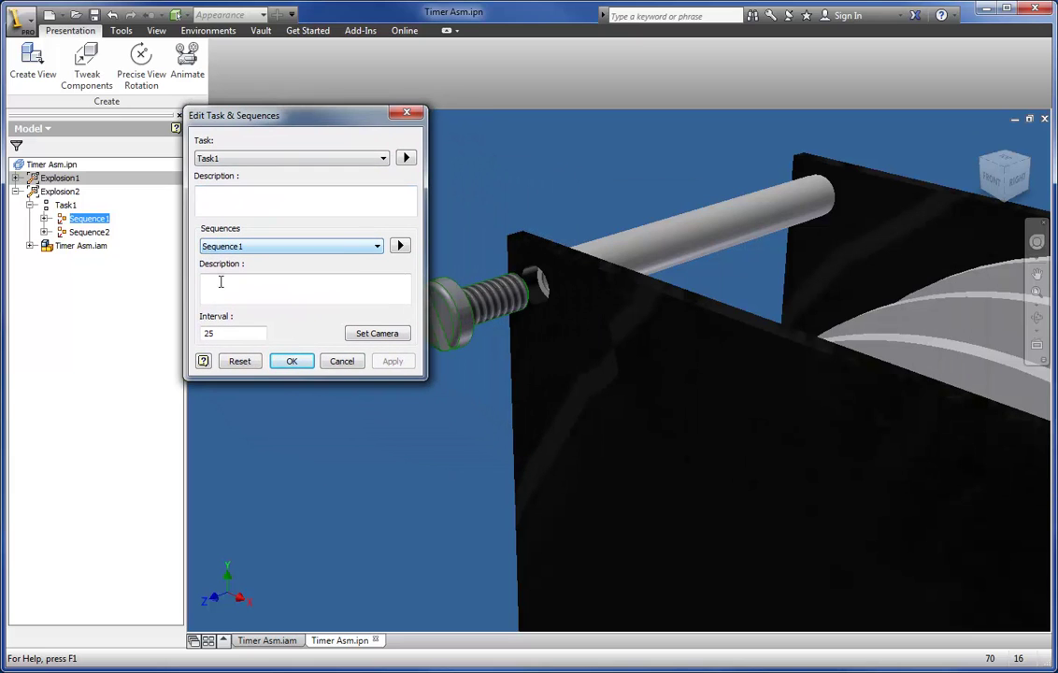
{"action": "double_click", "coordinate": [207, 333]}
{"action": "type", "text": "12"}
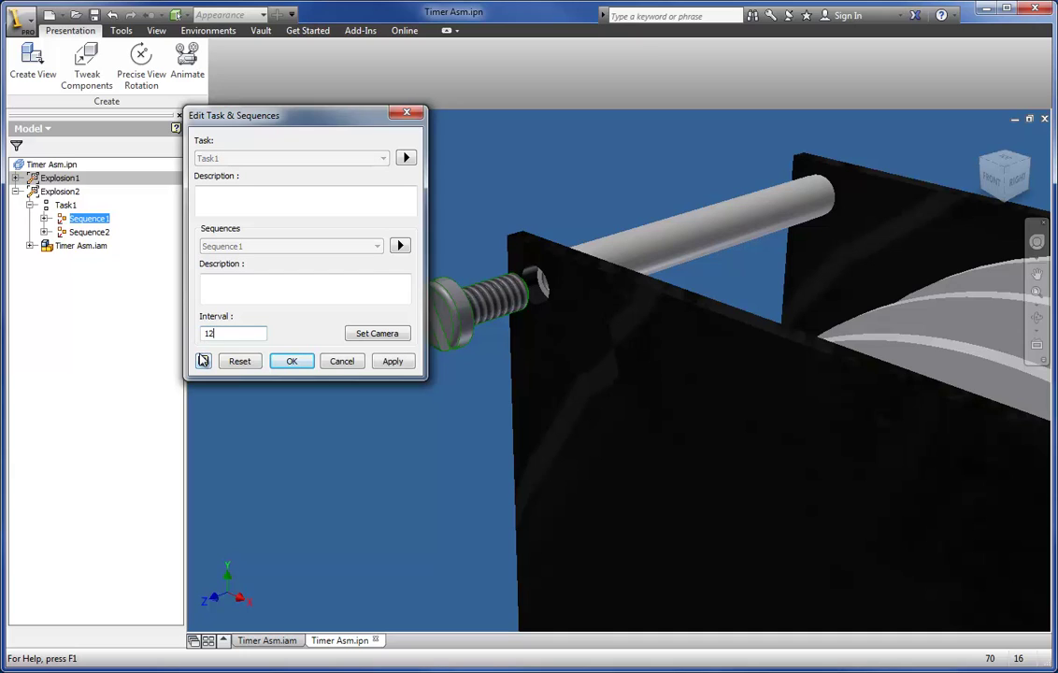
{"action": "left_click", "coordinate": [392, 362]}
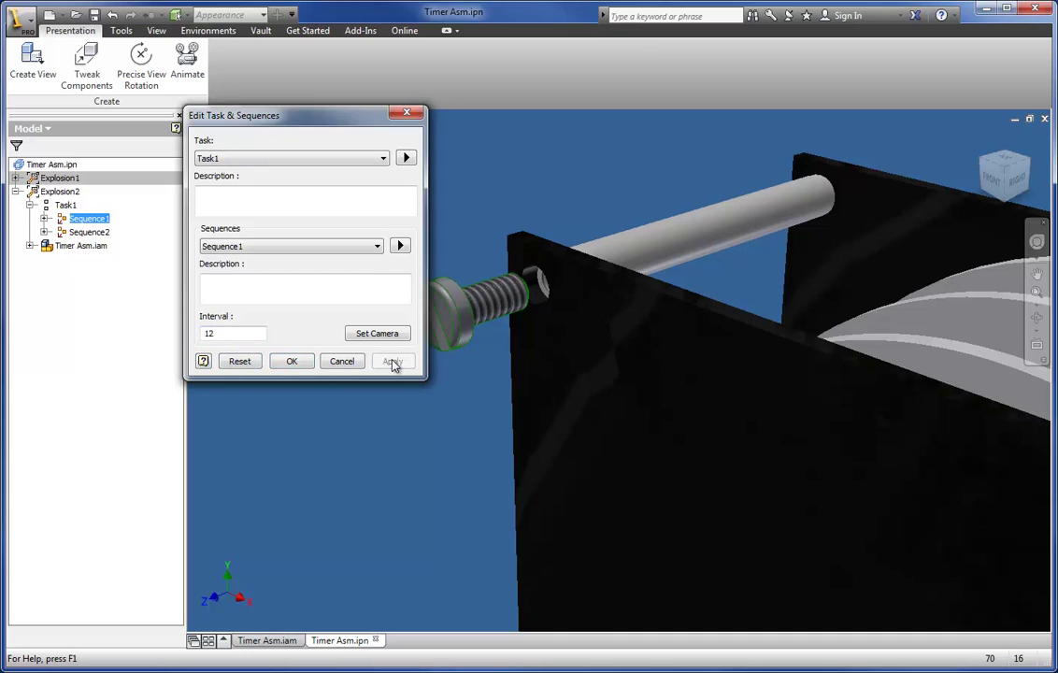
- Switch the editor to Sequence2, set its interval to 15, and close the editor
{"action": "left_click", "coordinate": [243, 246]}
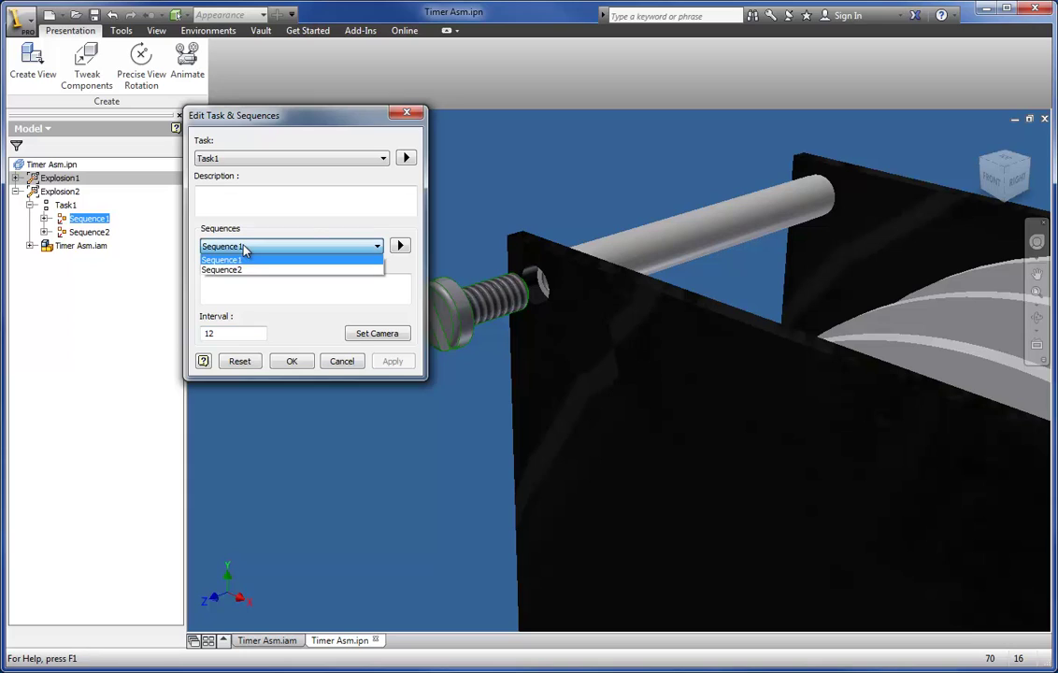
{"action": "left_click", "coordinate": [238, 271]}
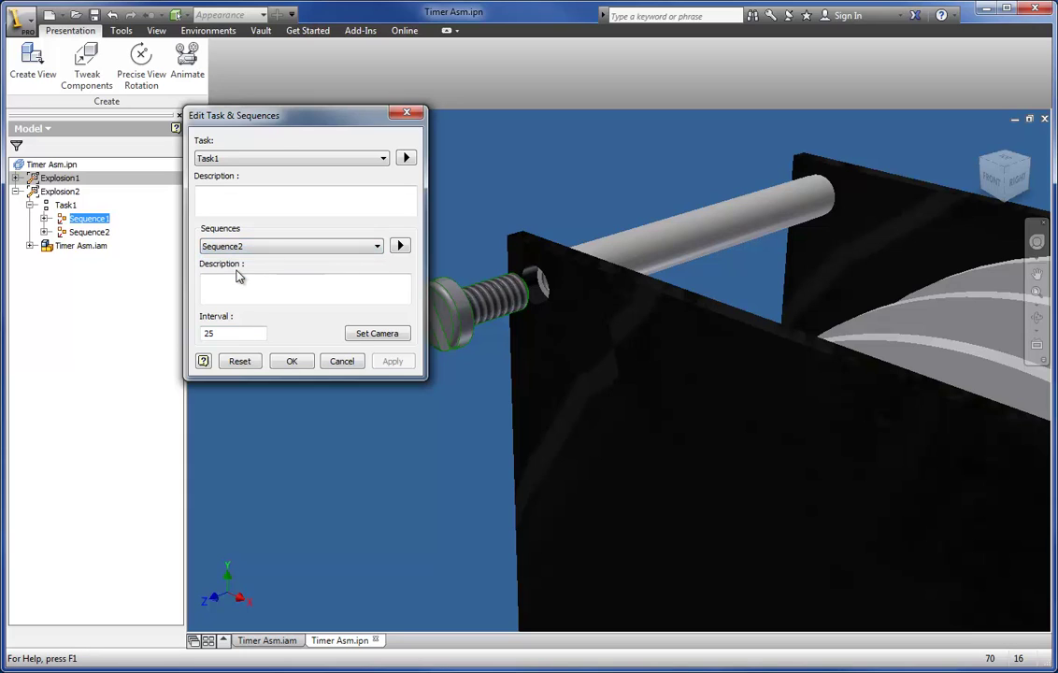
{"action": "left_click", "coordinate": [214, 334]}
{"action": "left_click_drag", "start_coordinate": [214, 334], "coordinate": [205, 334]}
{"action": "type", "text": "15"}
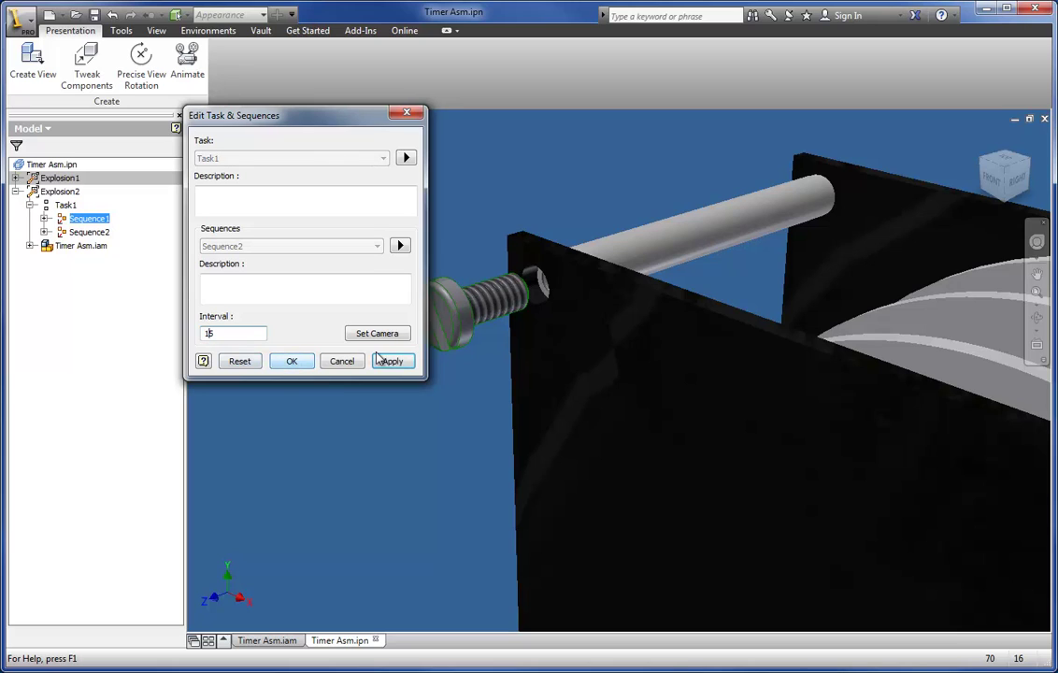
{"action": "left_click", "coordinate": [281, 361]}
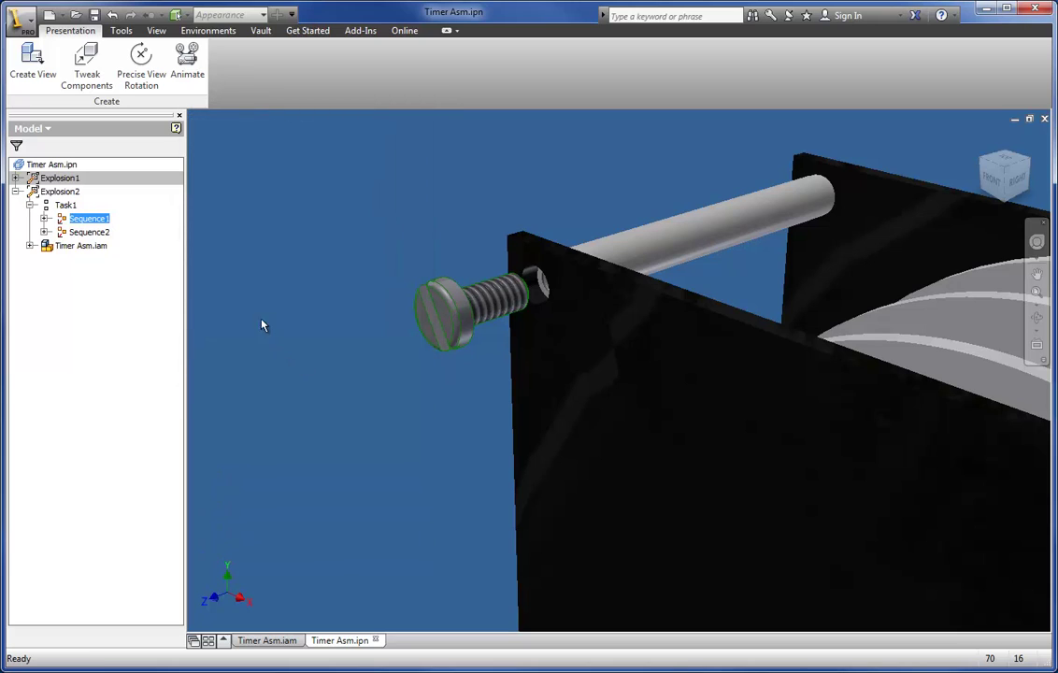
- Play the current animation, then group the screw's move and rotation tweaks into one sequence
{"action": "left_click", "coordinate": [192, 66]}
{"action": "left_click", "coordinate": [263, 127]}
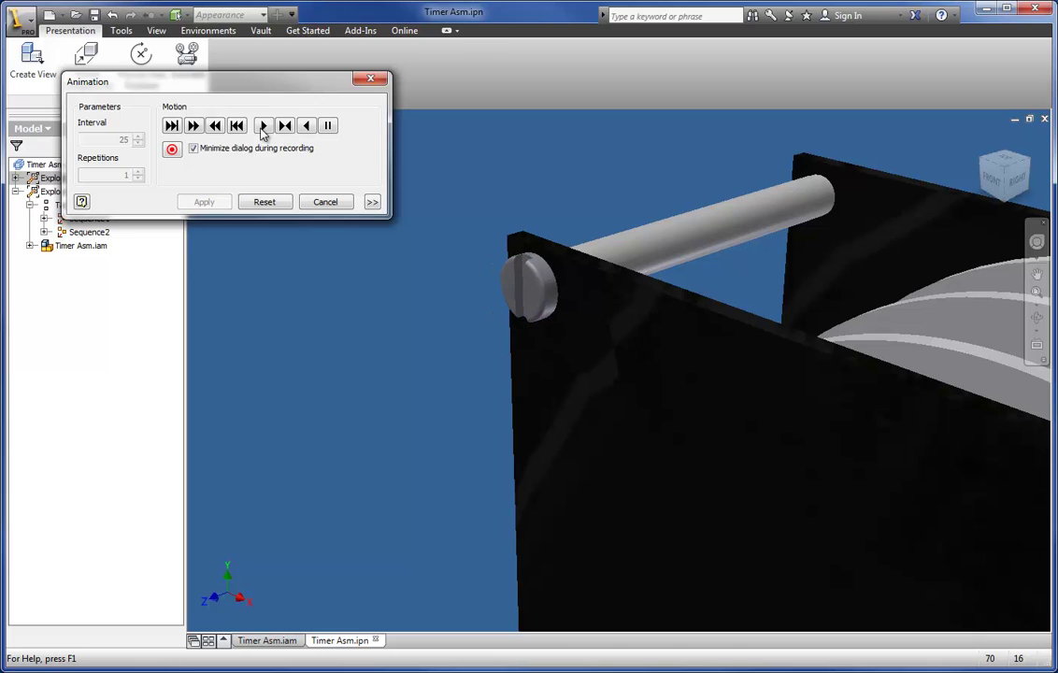
{"action": "left_click", "coordinate": [372, 203]}
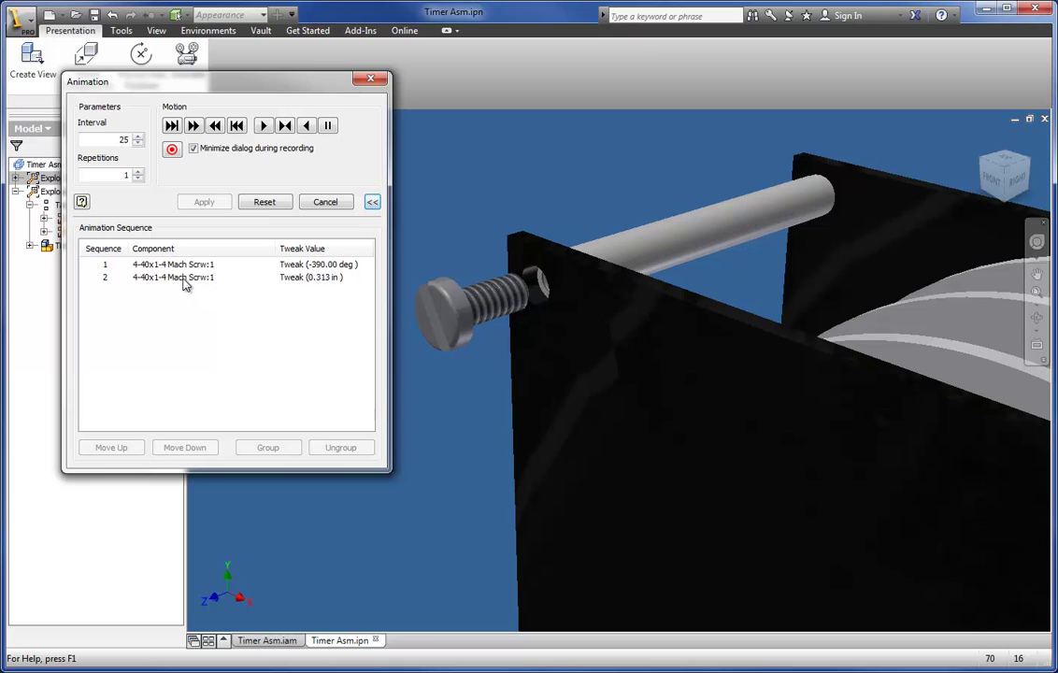
{"action": "left_click", "coordinate": [183, 276]}
{"action": "left_click", "coordinate": [183, 265], "text": "ctrl"}
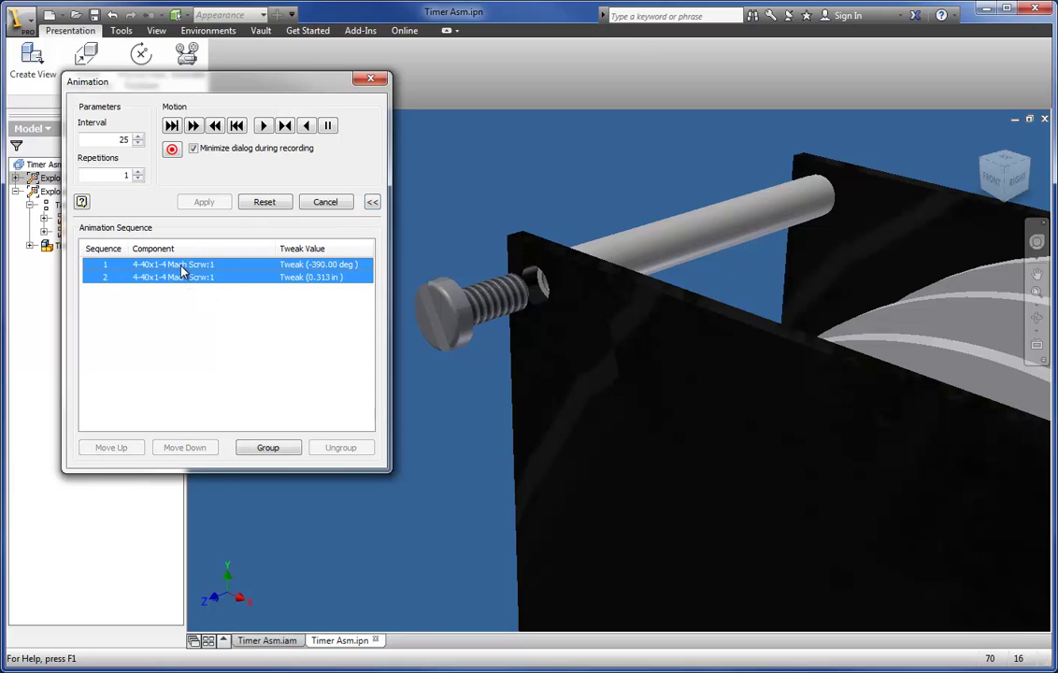
{"action": "left_click", "coordinate": [268, 449]}
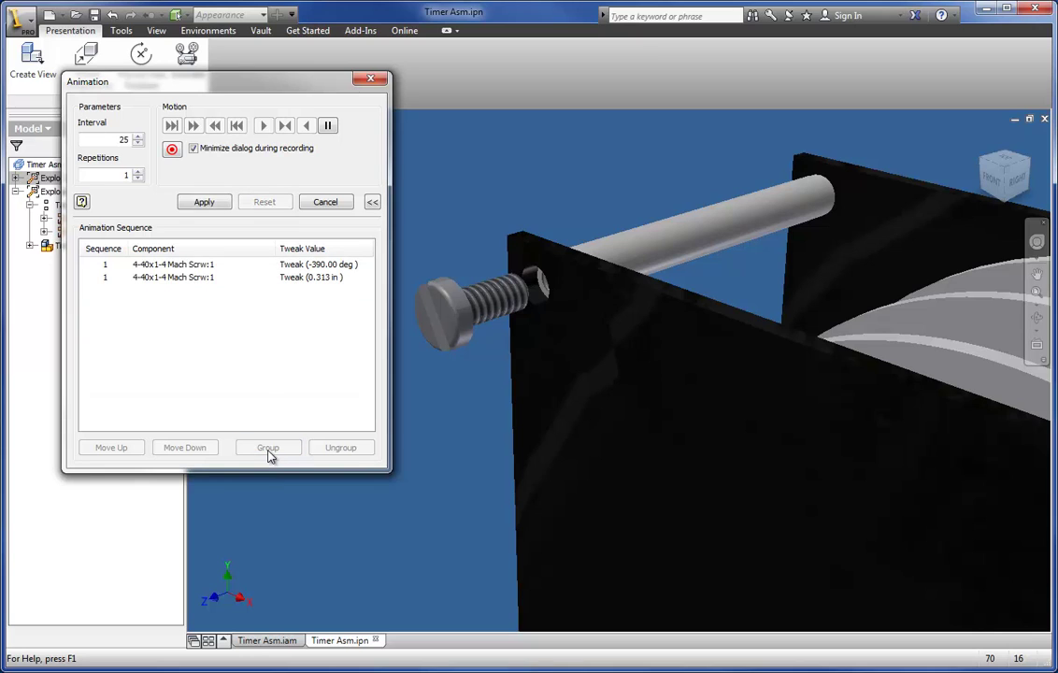
- Apply the grouped sequence and preview the animation forward and in reverse
{"action": "left_click", "coordinate": [370, 202]}
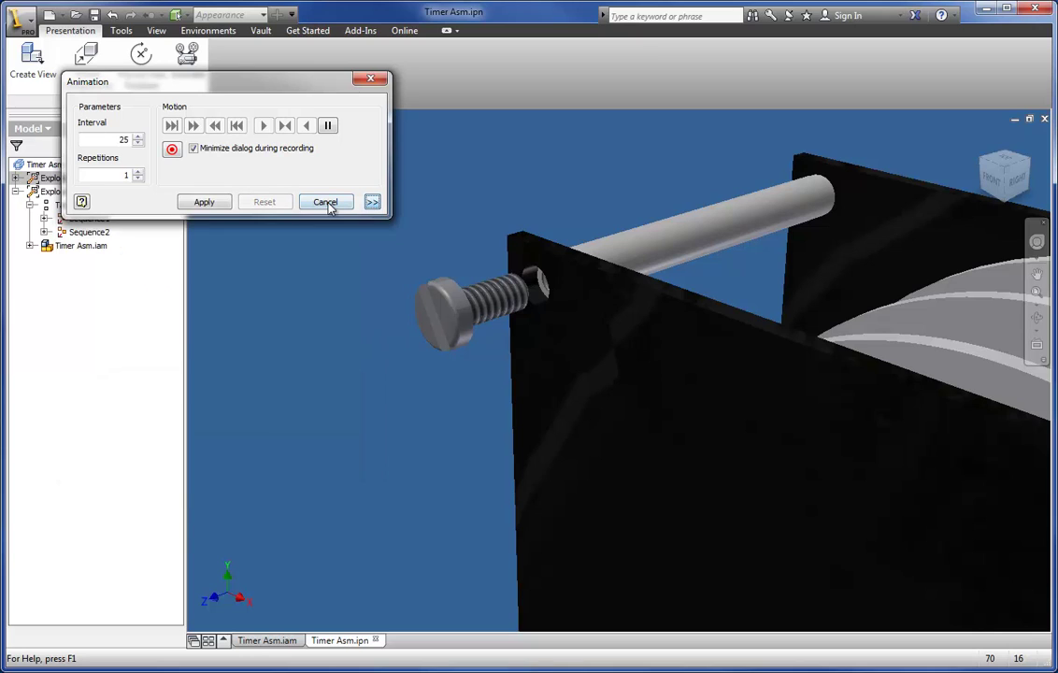
{"action": "left_click", "coordinate": [204, 204]}
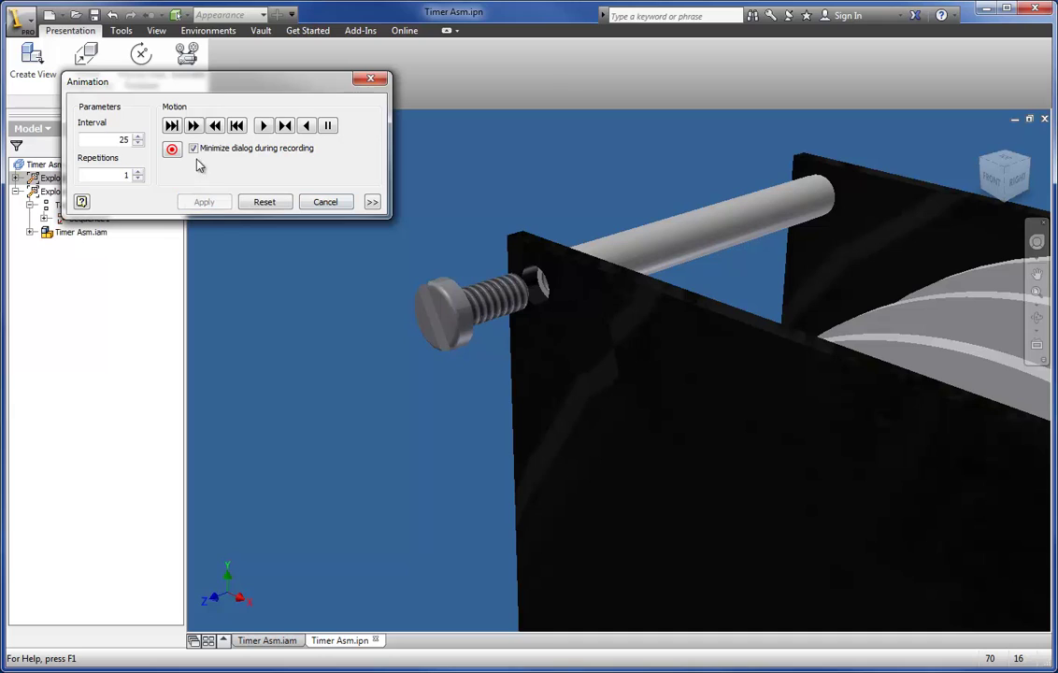
{"action": "left_click", "coordinate": [263, 125]}
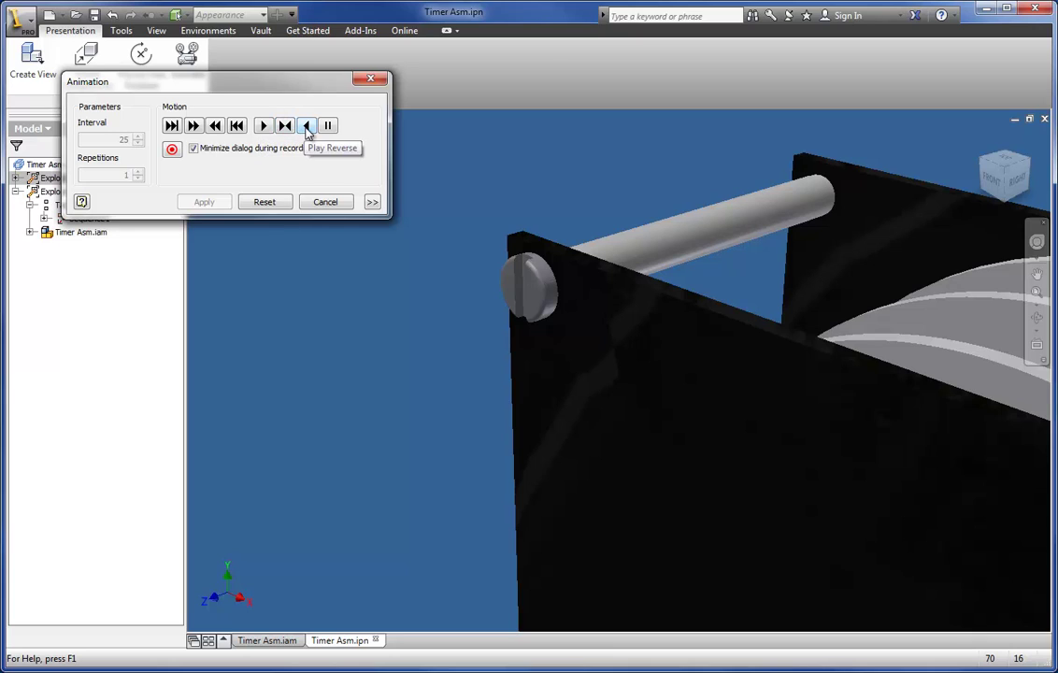
{"action": "left_click", "coordinate": [308, 127]}
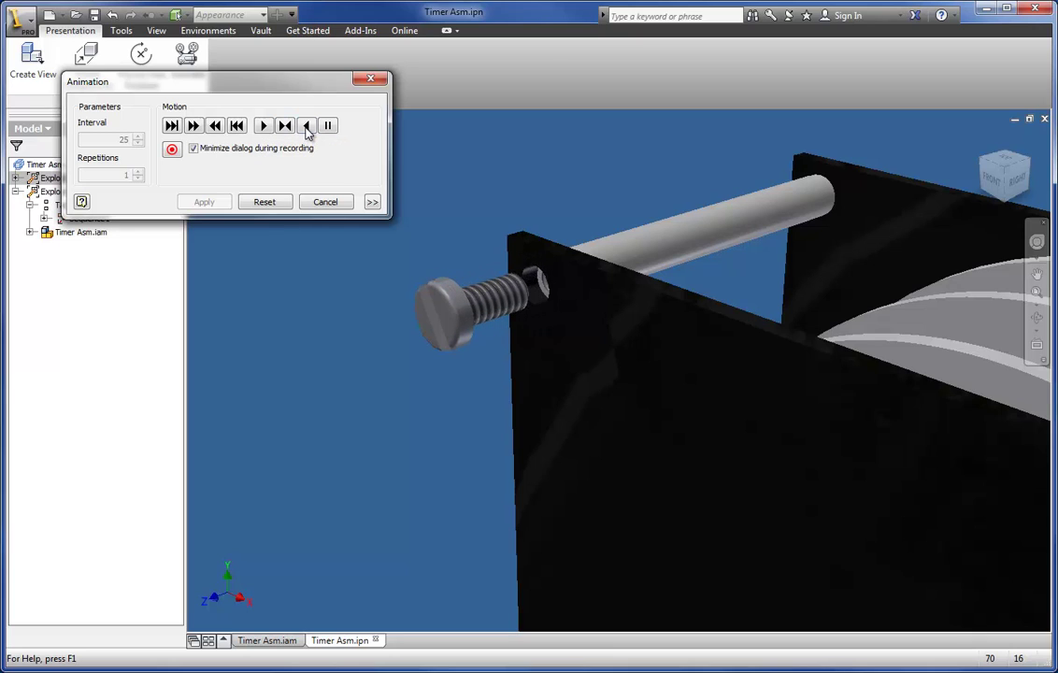
- Save the current close-up view of the screw as Sequence1's camera and apply it
{"action": "left_click", "coordinate": [325, 202]}
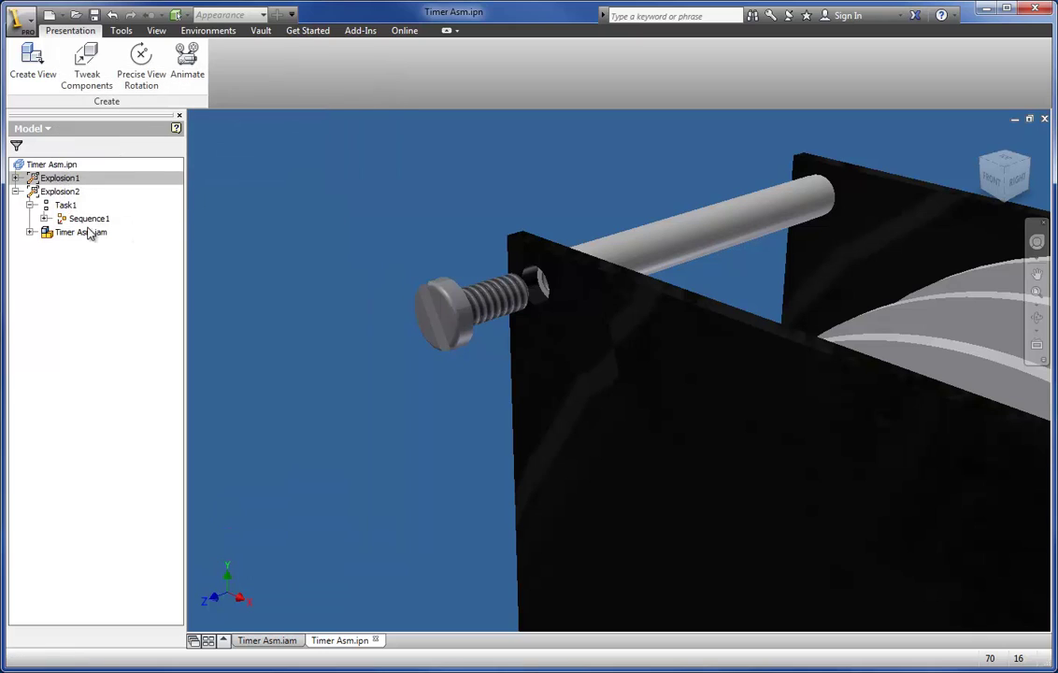
{"action": "left_click", "coordinate": [44, 218]}
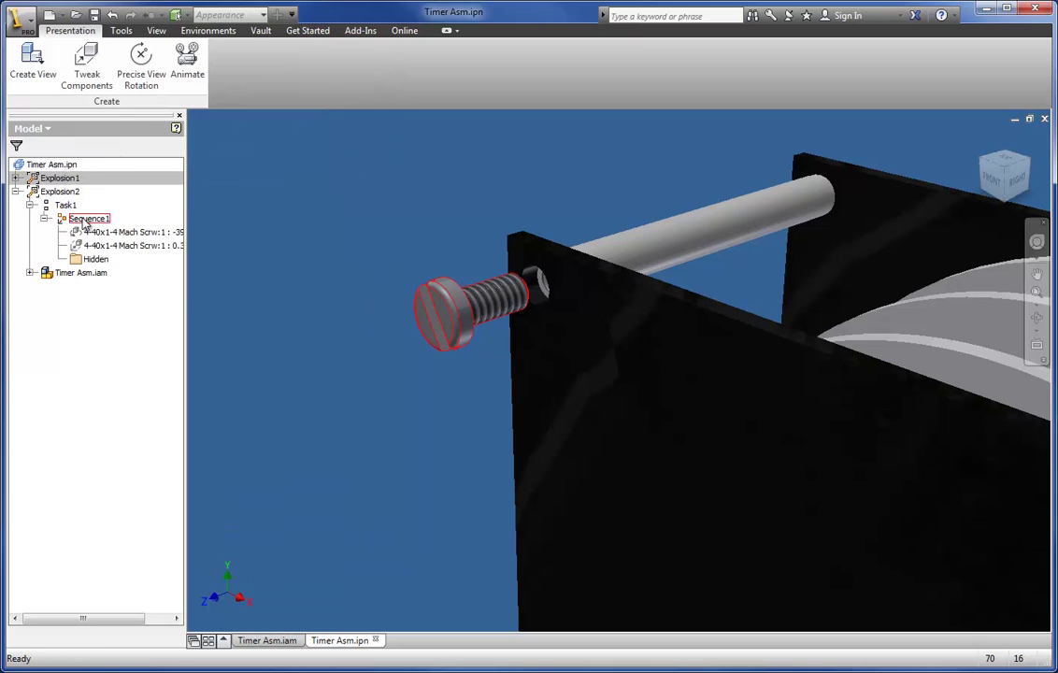
{"action": "right_click", "coordinate": [85, 220]}
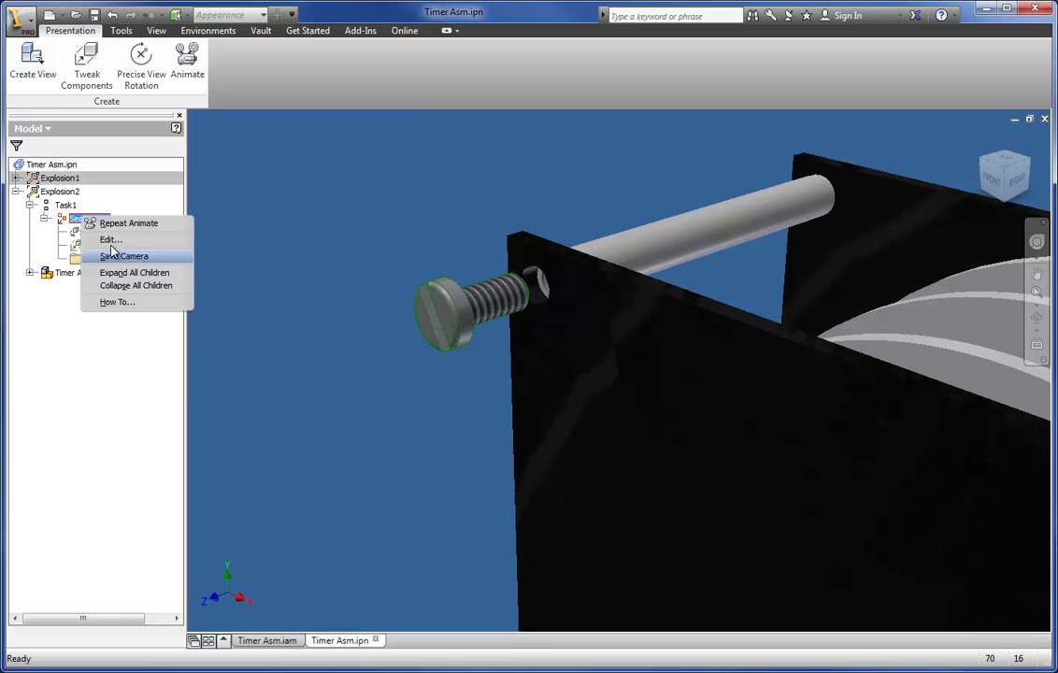
{"action": "left_click", "coordinate": [110, 240]}
{"action": "left_click_drag", "start_coordinate": [209, 333], "coordinate": [196, 333]}
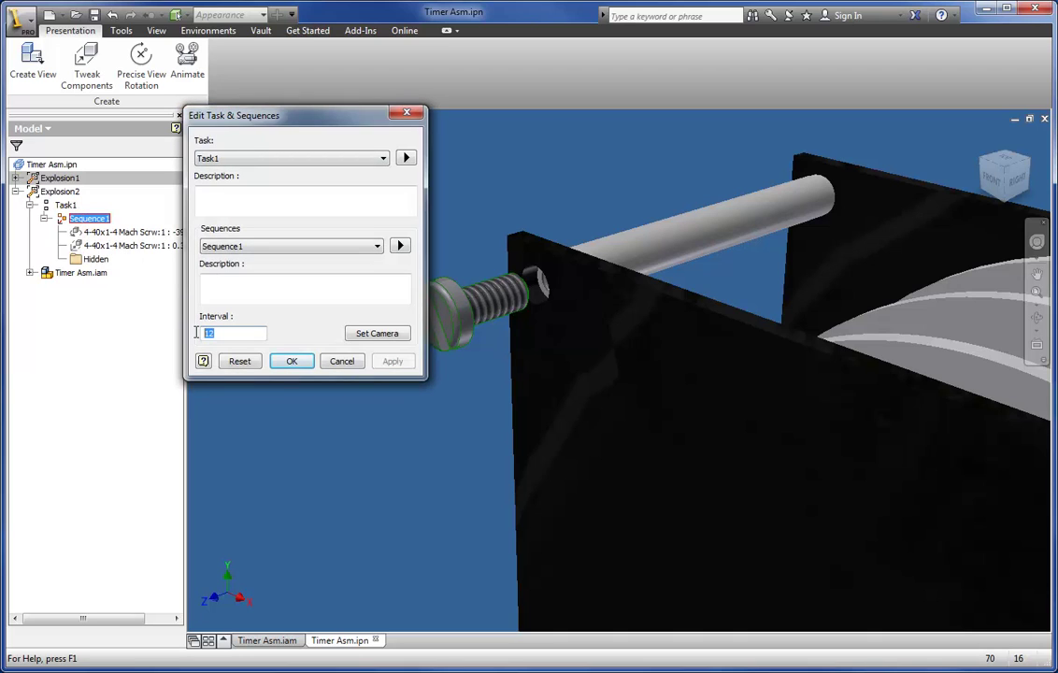
{"action": "left_click", "coordinate": [338, 363]}
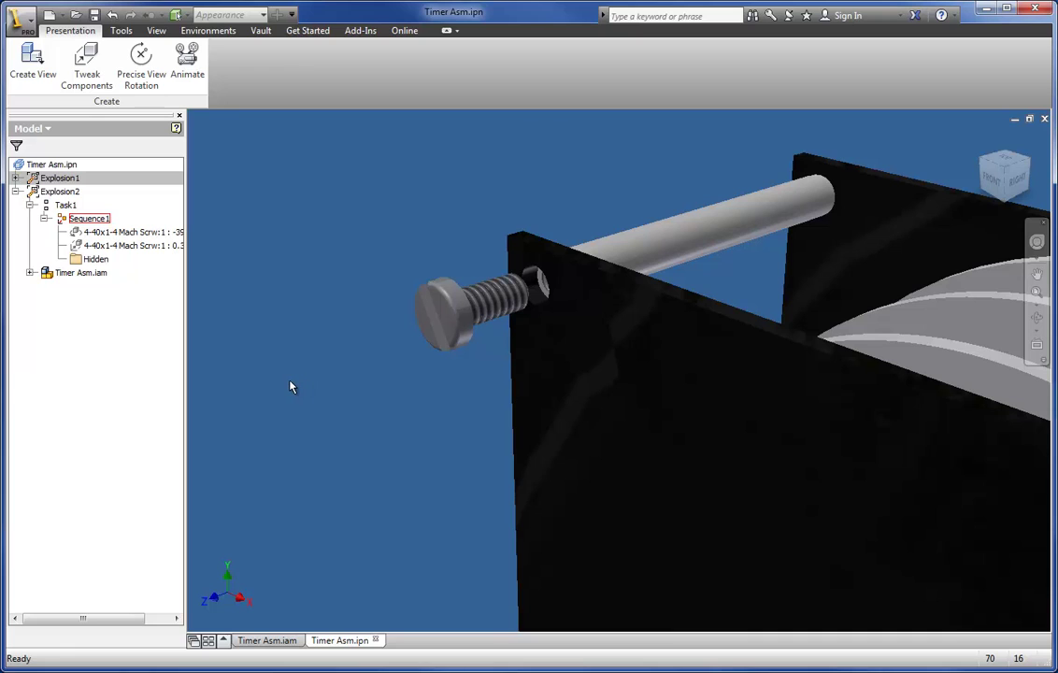
{"action": "right_click", "coordinate": [84, 220]}
{"action": "left_click", "coordinate": [109, 242]}
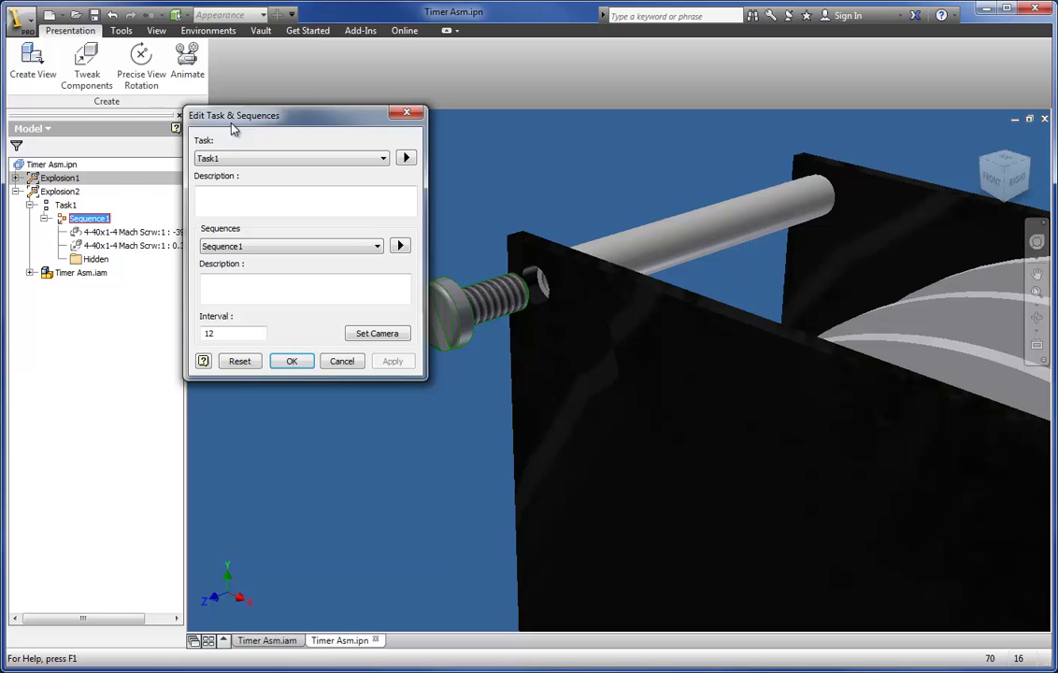
{"action": "left_click_drag", "start_coordinate": [238, 118], "coordinate": [200, 114]}
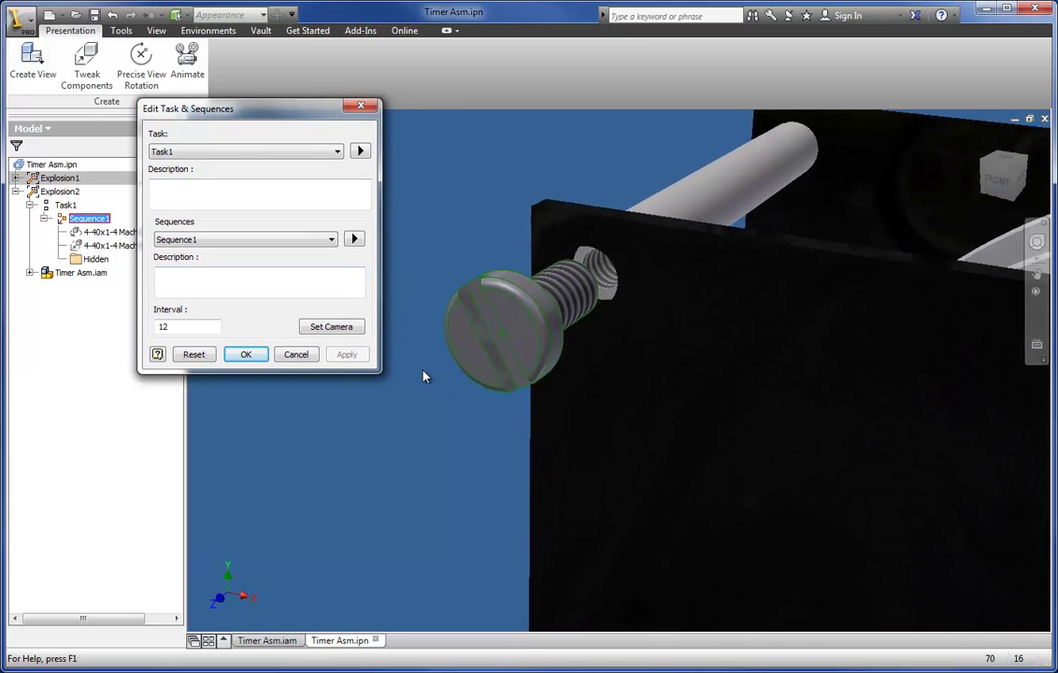
{"action": "left_click", "coordinate": [323, 331]}
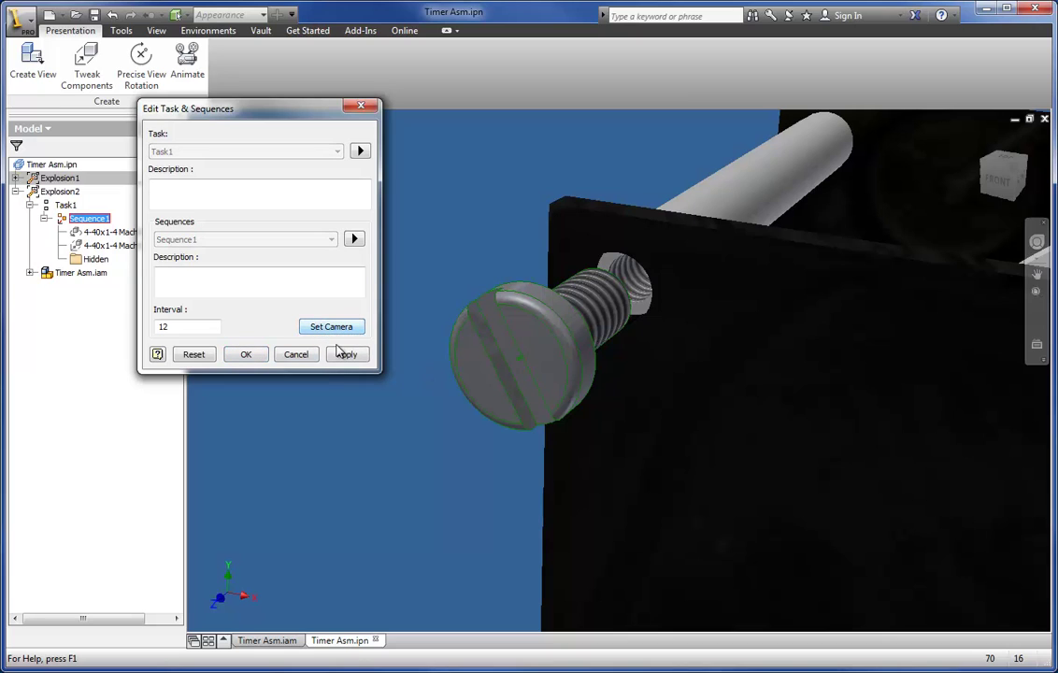
{"action": "left_click", "coordinate": [345, 356]}
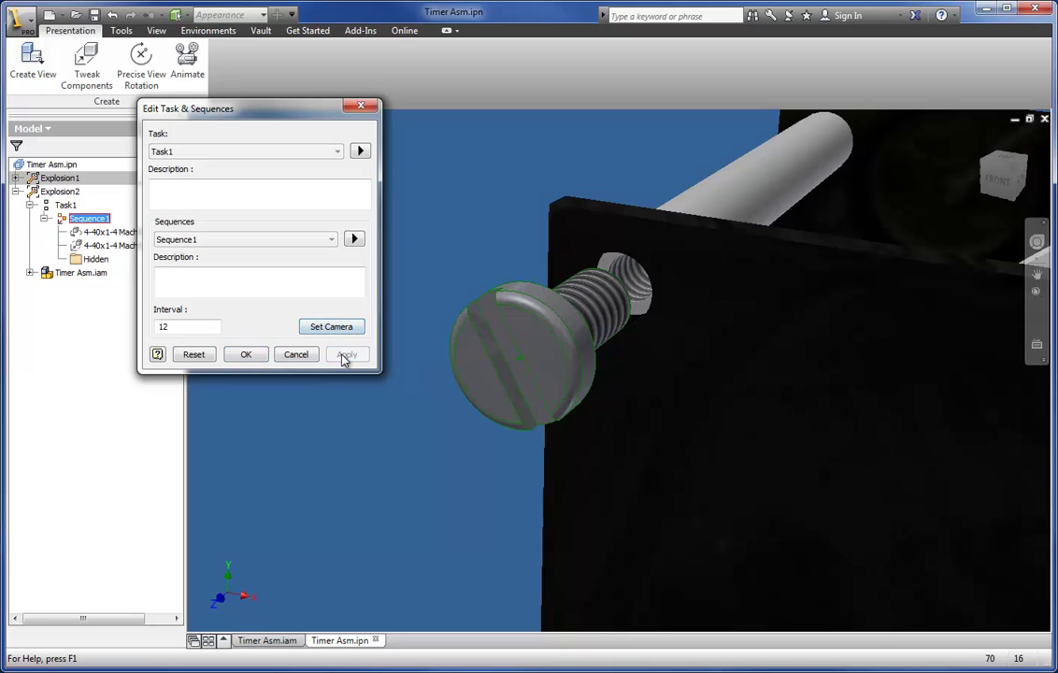
{"action": "left_click", "coordinate": [250, 358]}
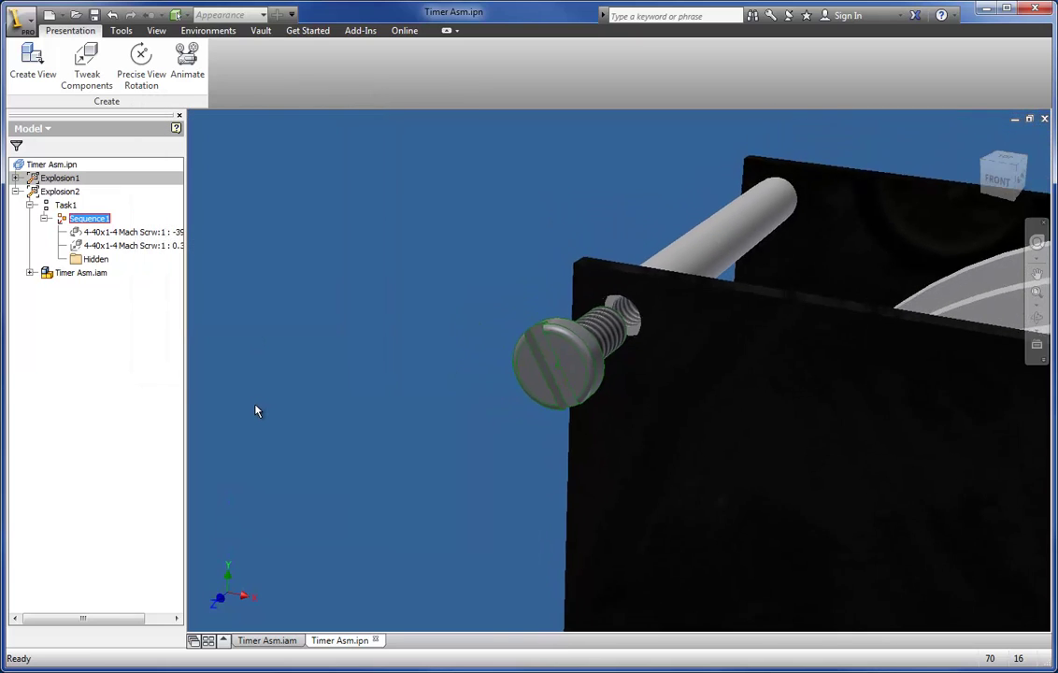
- Play the animation forward to preview it from the new close-up camera
{"action": "left_click", "coordinate": [95, 259]}
{"action": "left_click", "coordinate": [187, 61]}
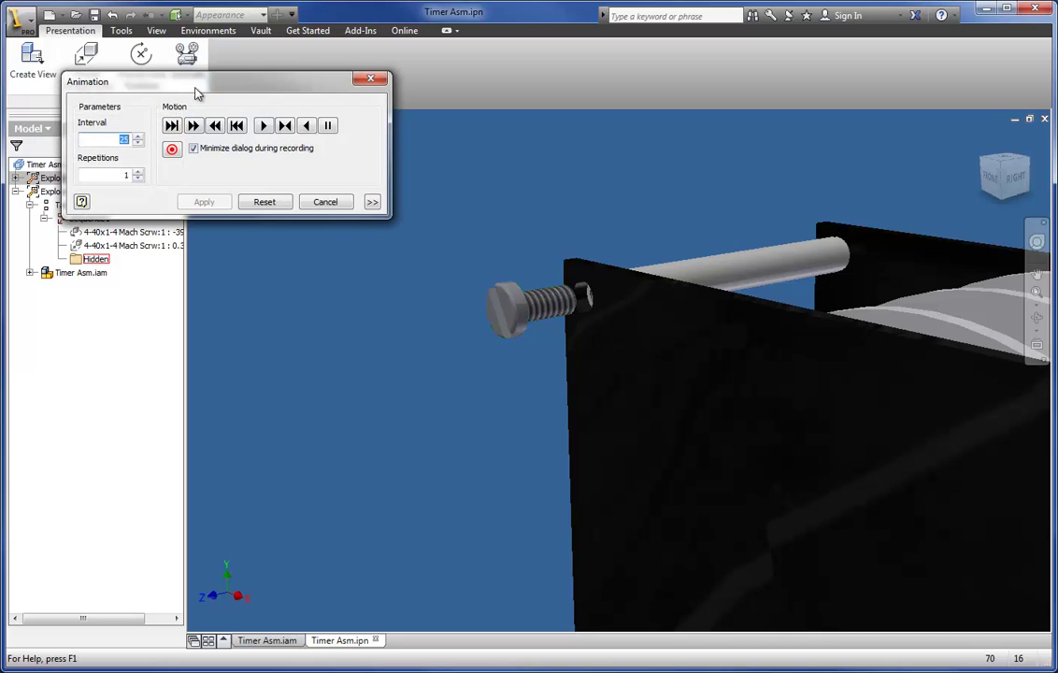
{"action": "left_click", "coordinate": [262, 126]}
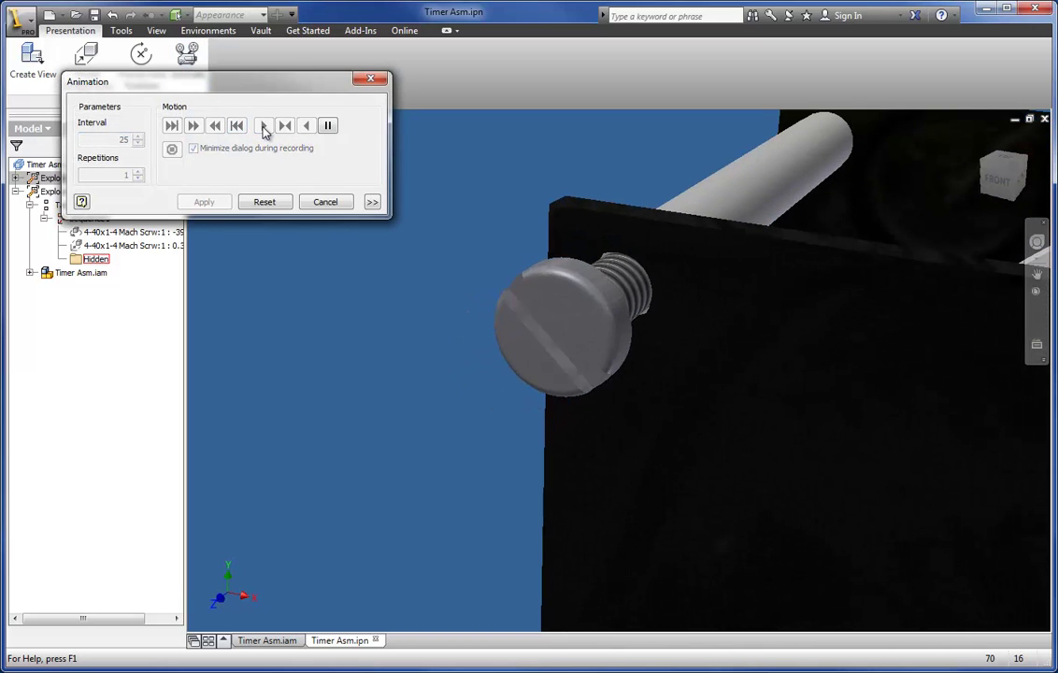
{"action": "left_click", "coordinate": [308, 205]}
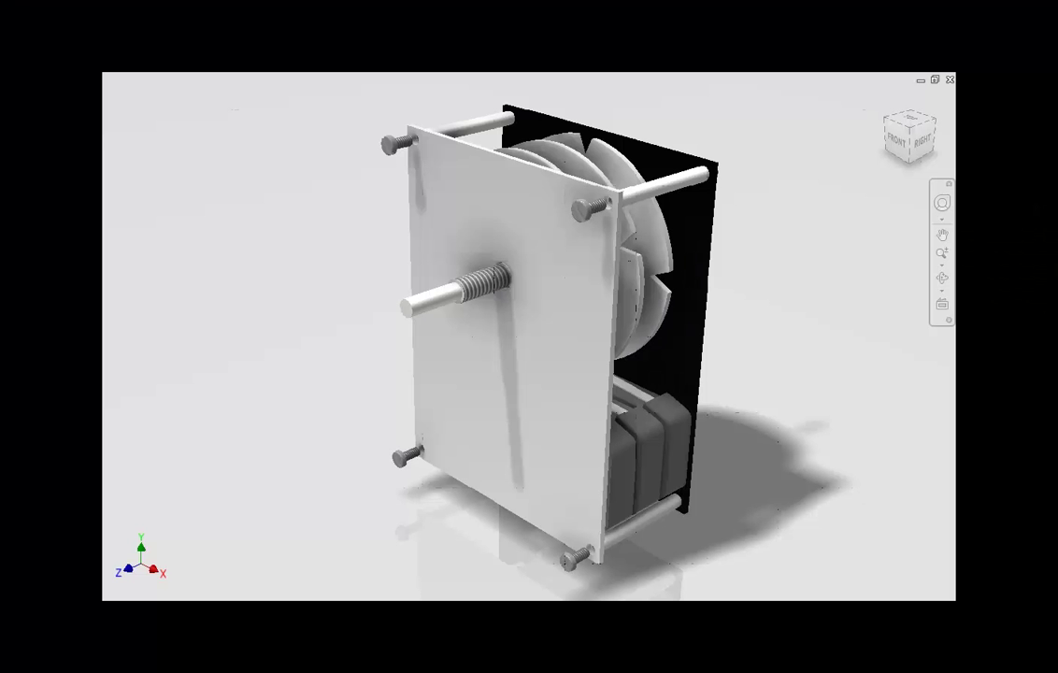